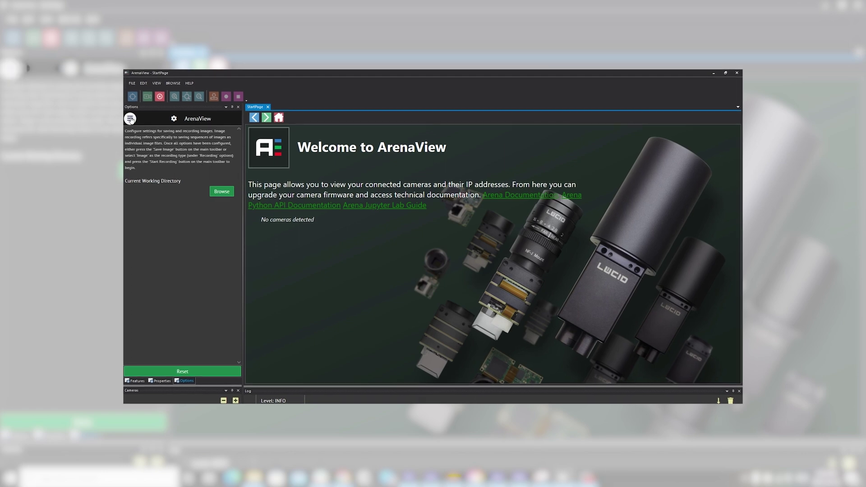
# - Turn the Jupyter Lab server On from the Jupyter Lab options page
pyautogui.click(130, 119)
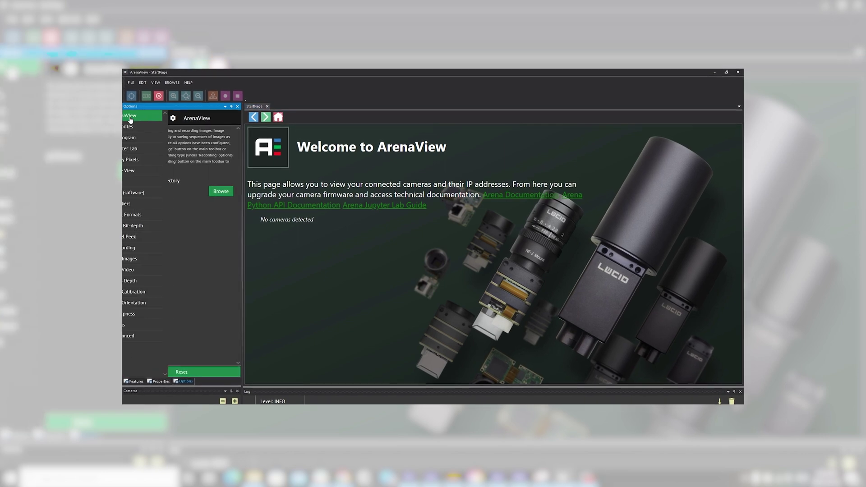
pyautogui.click(142, 147)
pyautogui.click(151, 262)
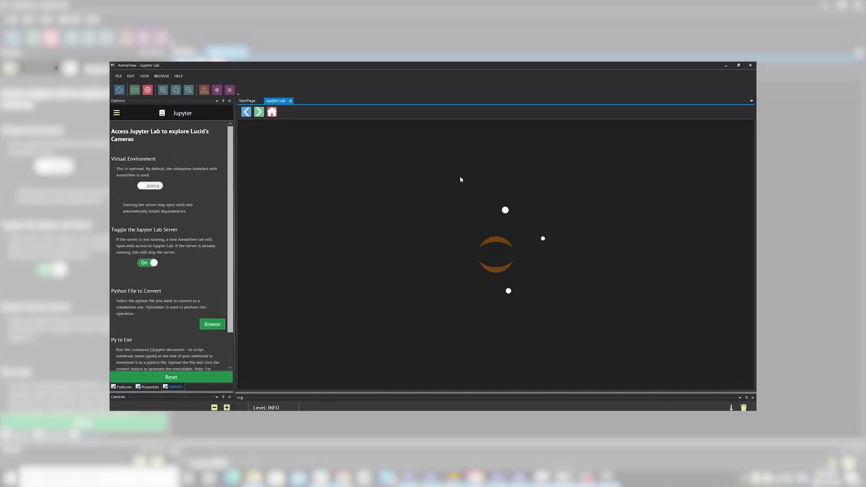
pyautogui.scroll(-3, 463, 181)
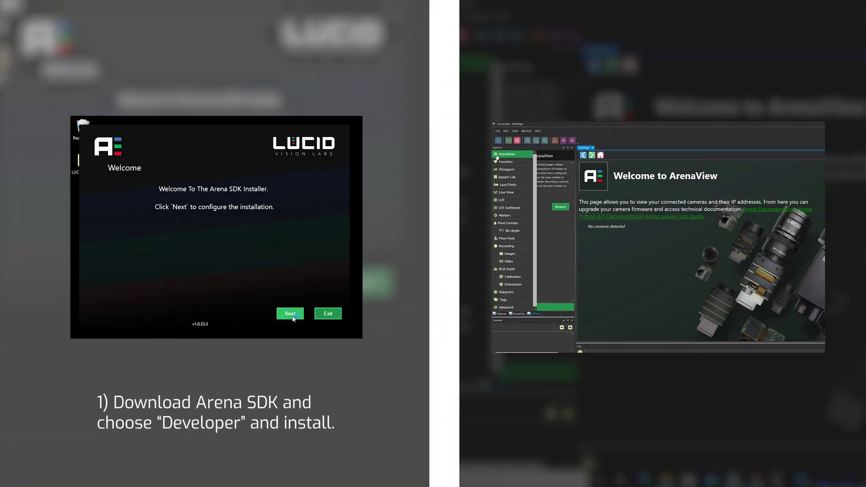
# - Accept the SDK licence, pick the Developer profile, and start installing
pyautogui.click(291, 313)
pyautogui.click(132, 290)
pyautogui.click(505, 176)
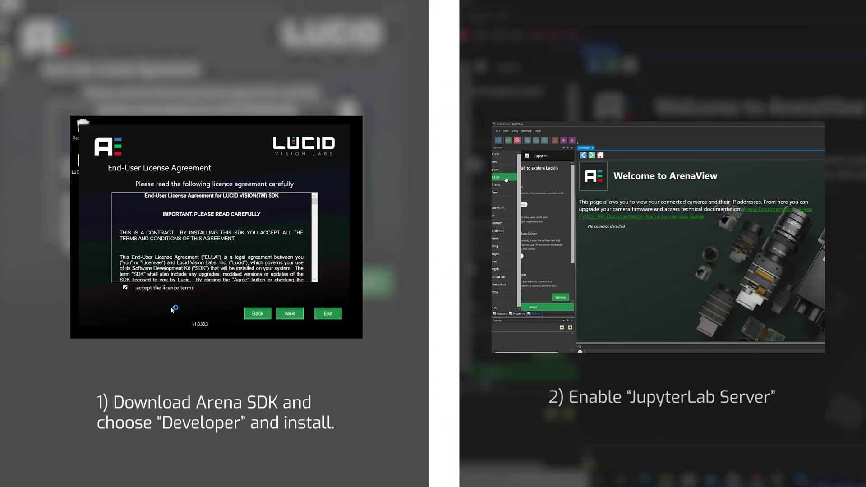
pyautogui.click(291, 314)
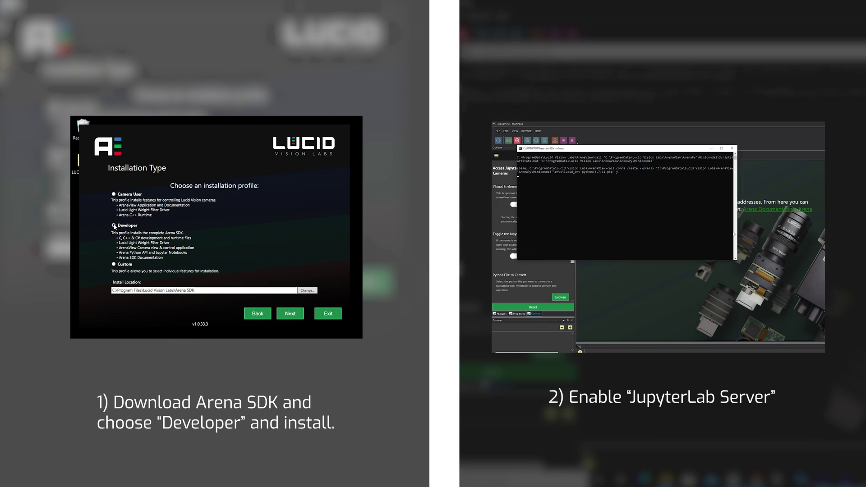
pyautogui.click(293, 314)
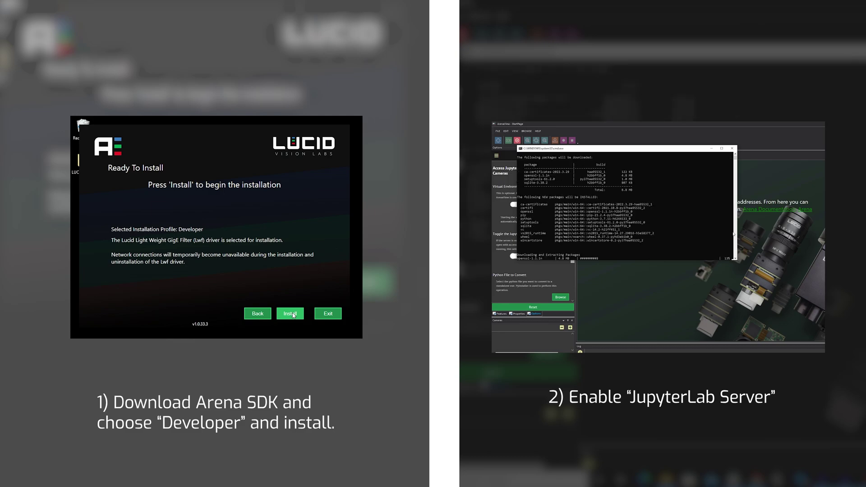
pyautogui.click(292, 314)
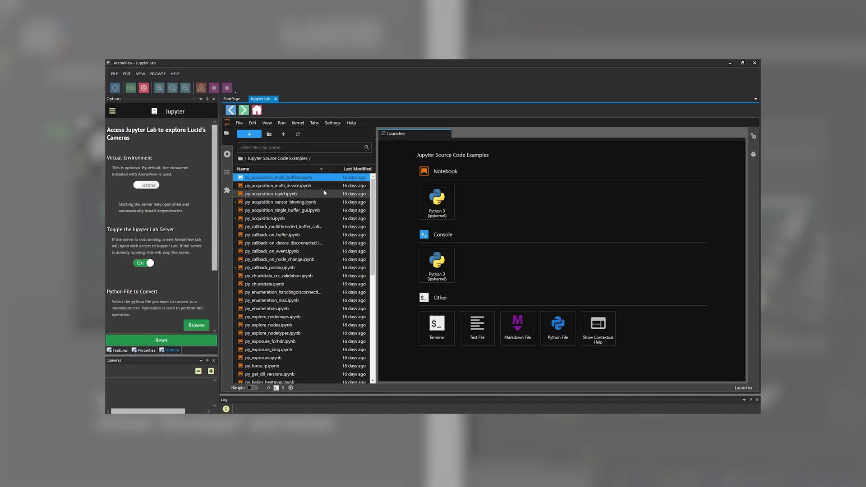
# - Open py_acquisition_rapid, py_callback_on_device_disconnected, py_get_dll_versions and py_save_recorder notebooks
pyautogui.doubleClick(324, 193)
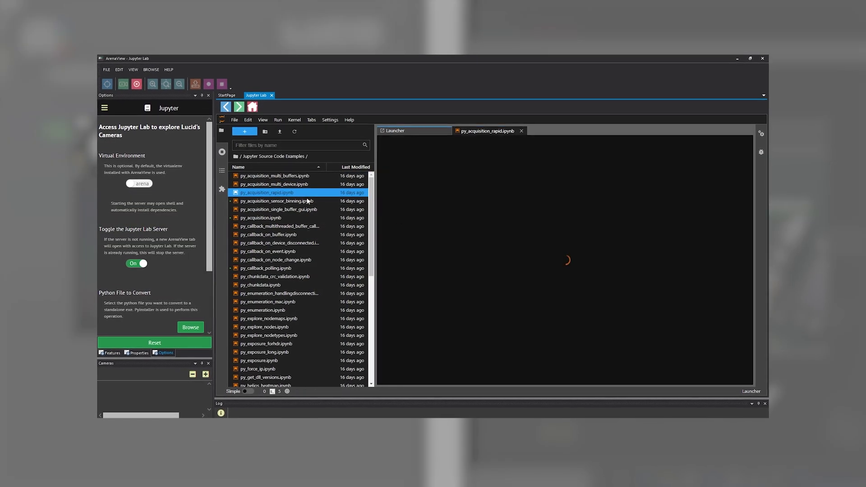
pyautogui.doubleClick(300, 243)
pyautogui.scroll(-5, 299, 245)
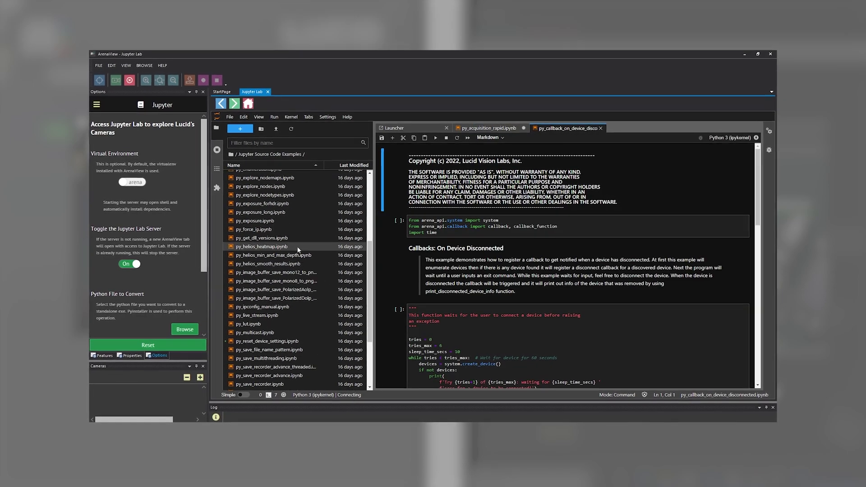
pyautogui.doubleClick(271, 237)
pyautogui.scroll(-3, 279, 245)
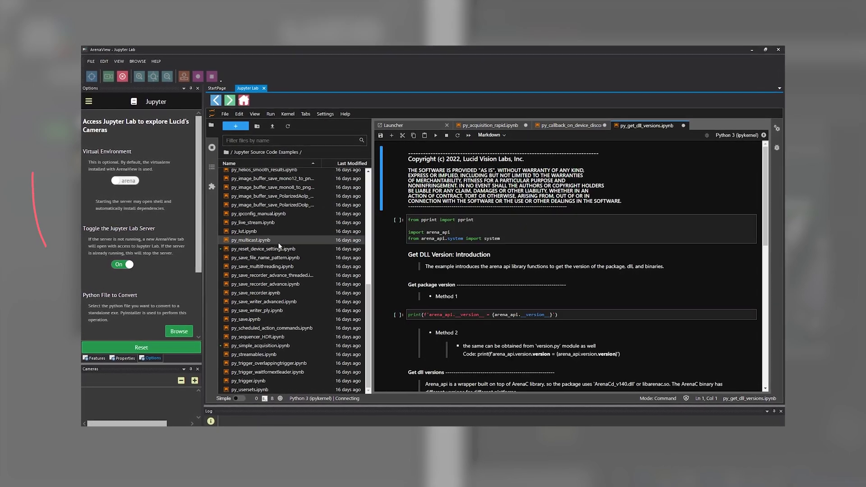
pyautogui.doubleClick(257, 292)
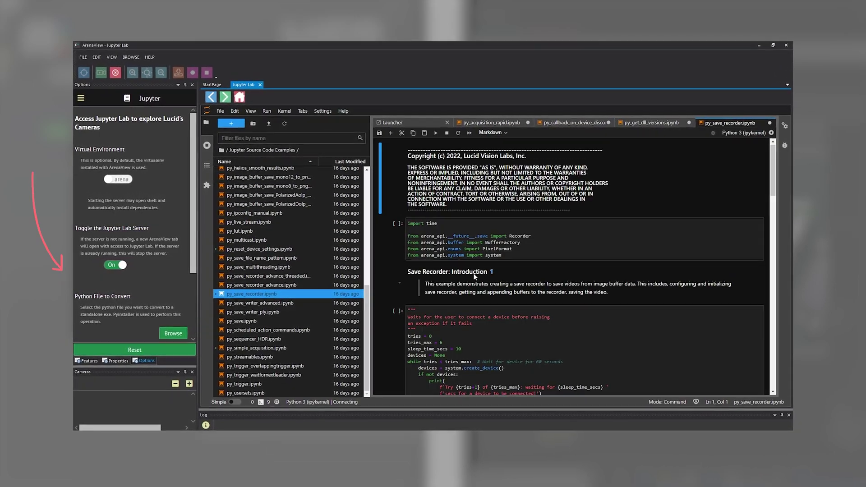
pyautogui.scroll(-5, 474, 276)
pyautogui.scroll(-5, 474, 274)
pyautogui.scroll(-5, 467, 272)
pyautogui.scroll(-5, 458, 269)
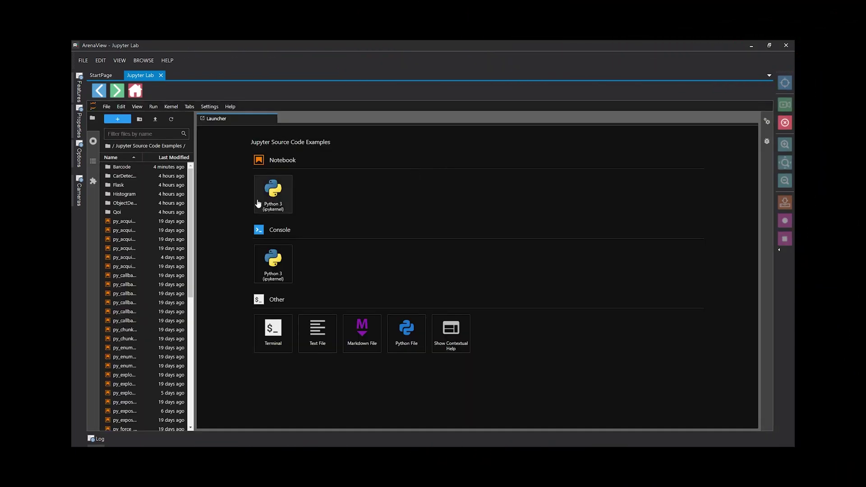
# - Widen the Jupyter file browser so full file names show
pyautogui.moveTo(193, 216); pyautogui.dragTo(291, 220)
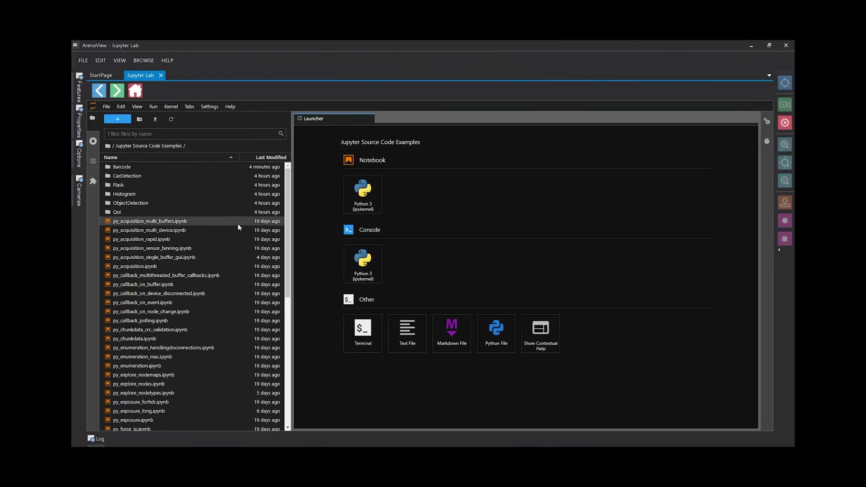
# - Open the Barcode folder's notebook and run its first import cell
pyautogui.doubleClick(125, 168)
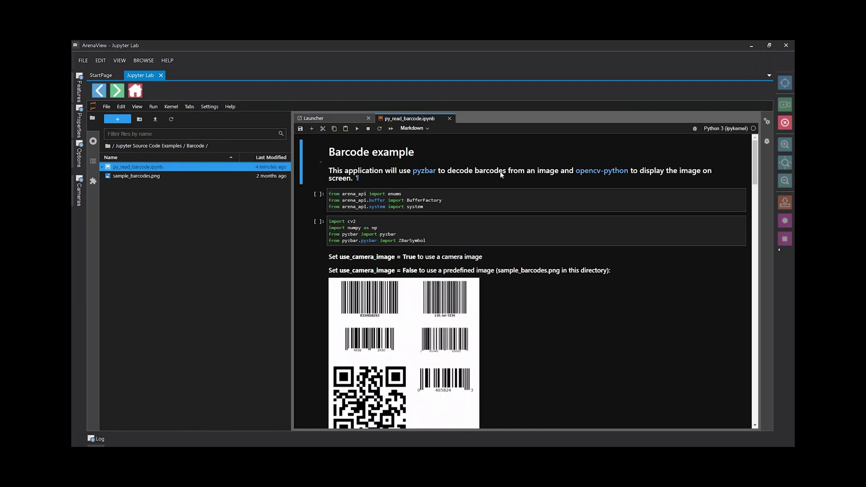
pyautogui.click(496, 199)
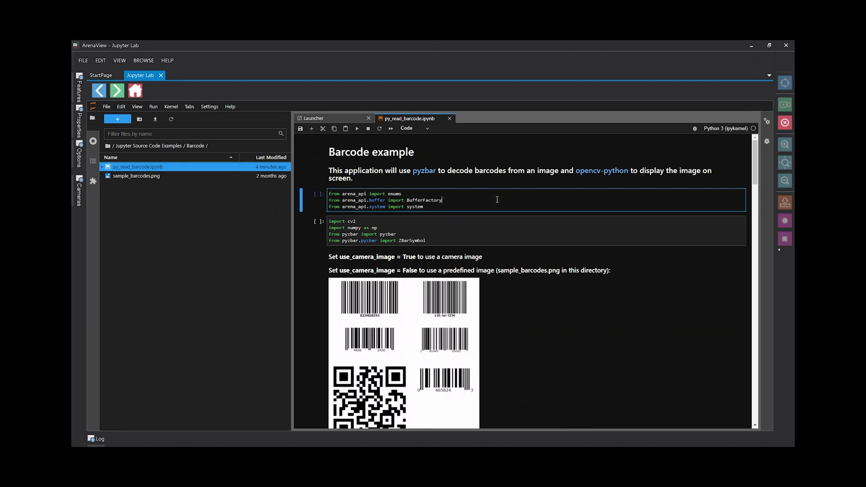
pyautogui.click(357, 128)
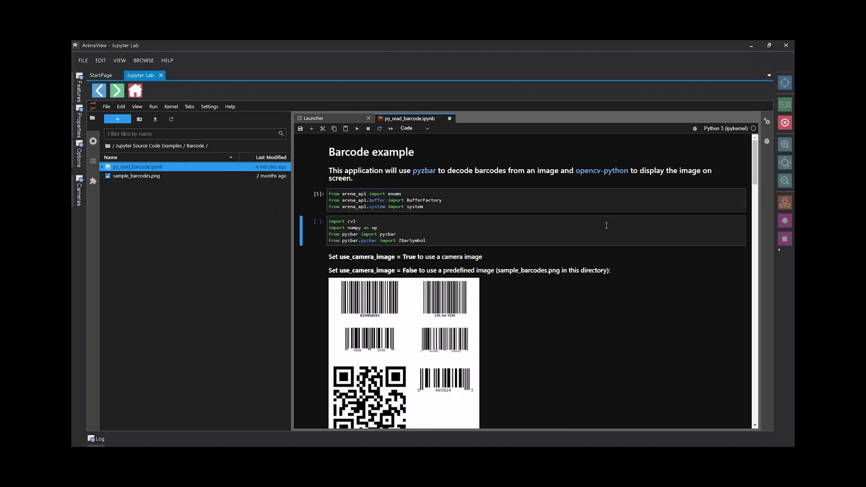
pyautogui.scroll(-3, 605, 225)
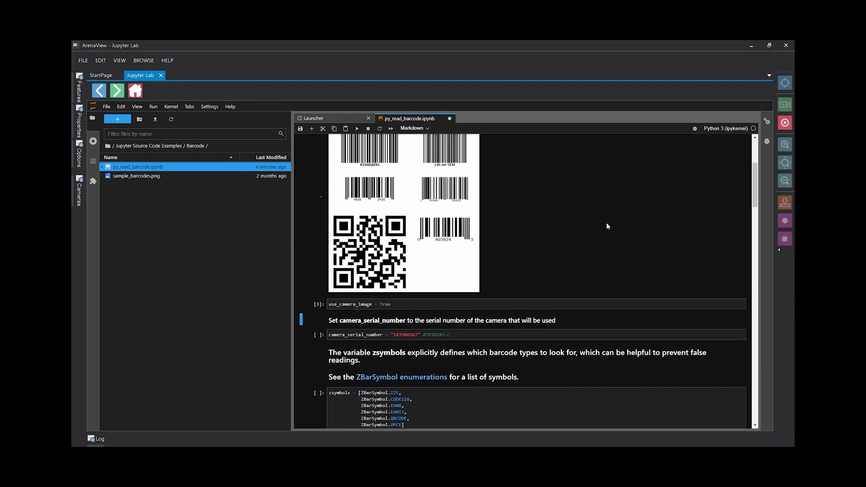
pyautogui.scroll(-1, 606, 226)
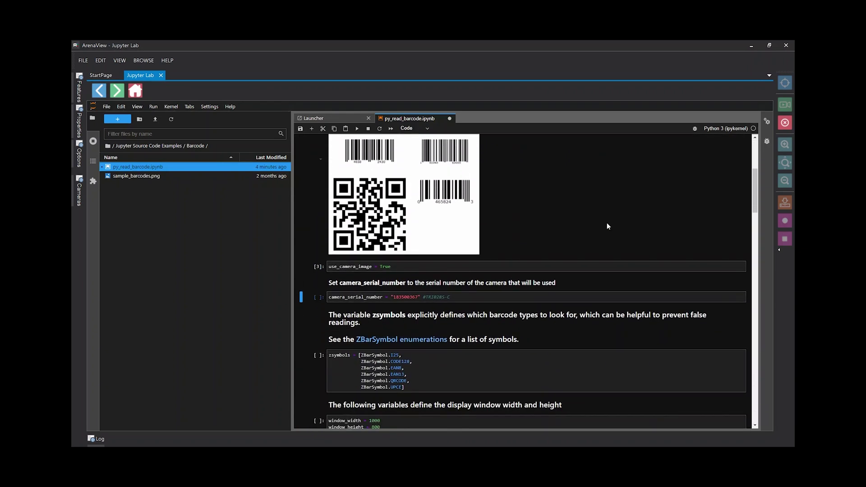
pyautogui.scroll(-3, 607, 225)
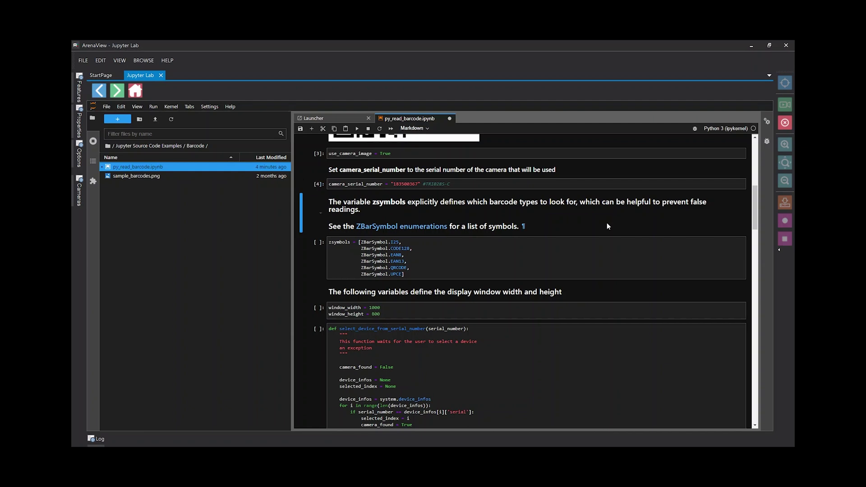
# - Run the function cells through read_sample_image, then the main cell
pyautogui.press('Down')
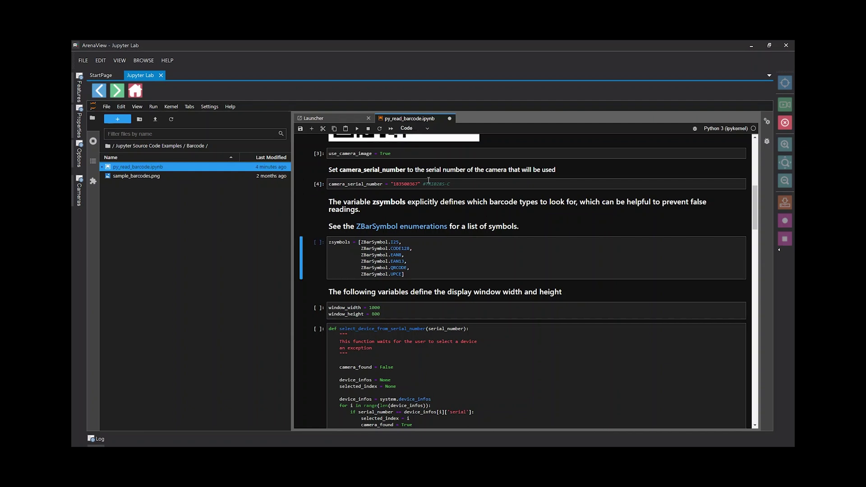
pyautogui.scroll(-2, 642, 247)
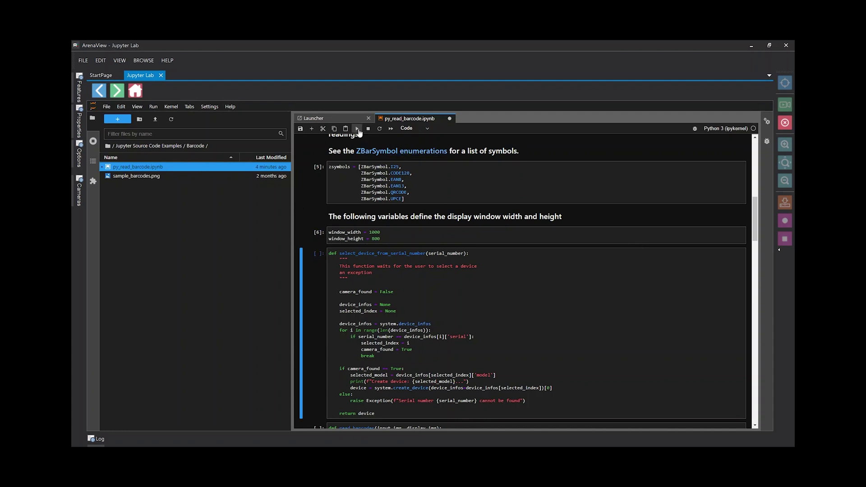
pyautogui.press('Down')
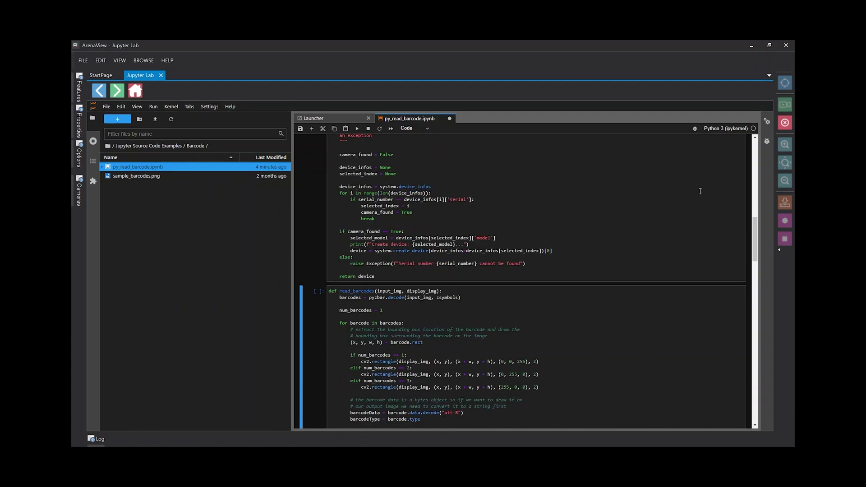
pyautogui.press('Down')
pyautogui.scroll(-3, 700, 190)
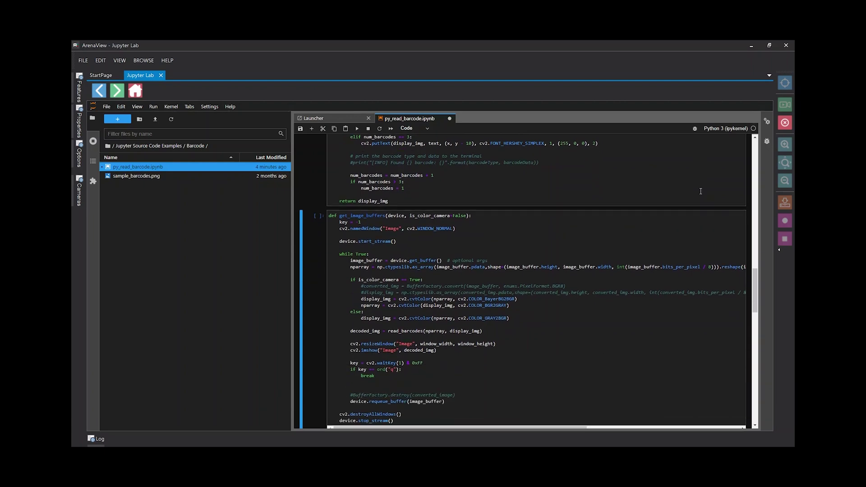
pyautogui.hotkey('ctrl', 'Return')
pyautogui.press('Down')
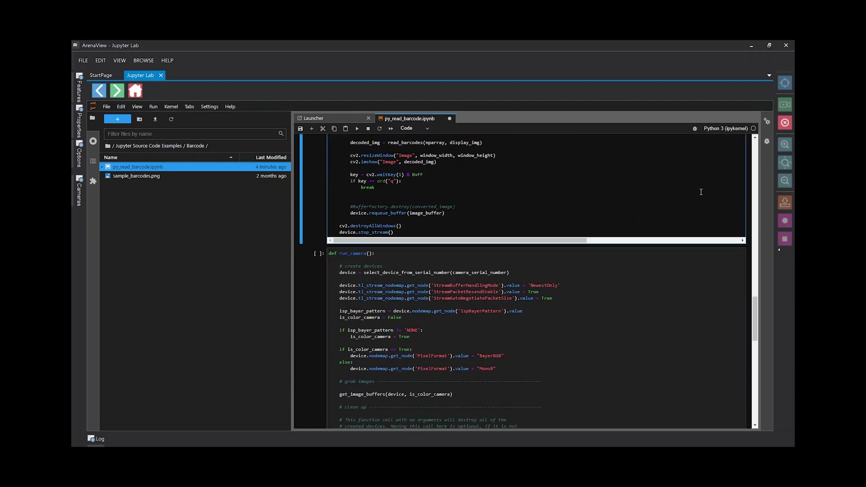
pyautogui.press('Down')
pyautogui.scroll(-2, 670, 257)
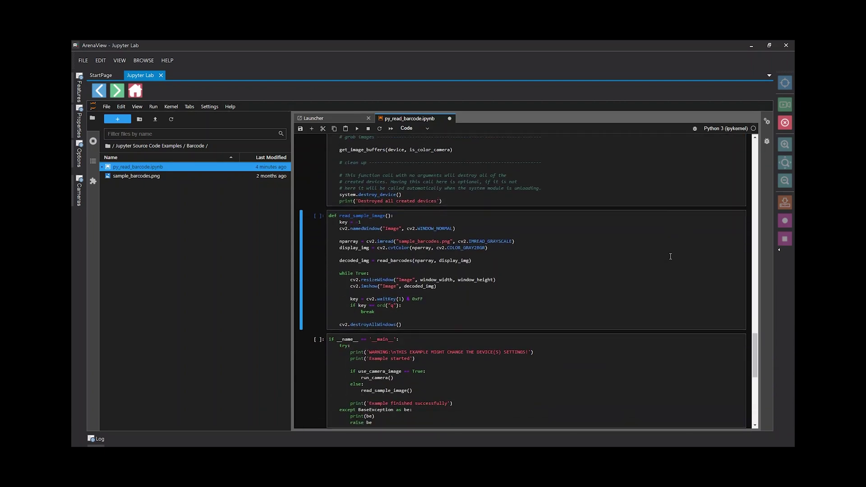
pyautogui.hotkey('shift', 'Return')
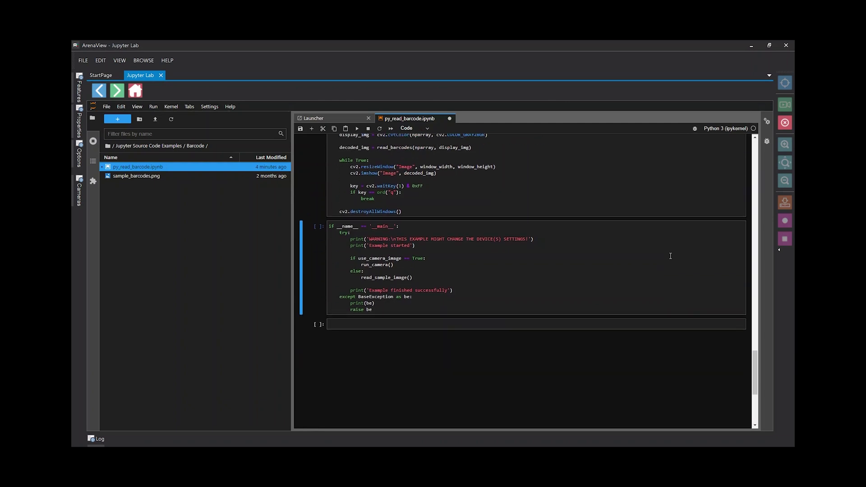
pyautogui.hotkey('shift', 'Return')
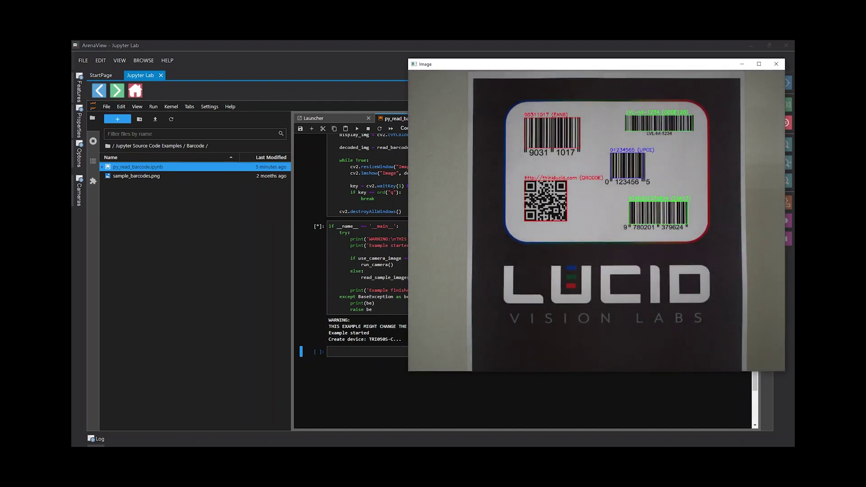
# - Press q to close the live barcode window after it labels detected codes
pyautogui.press('q')
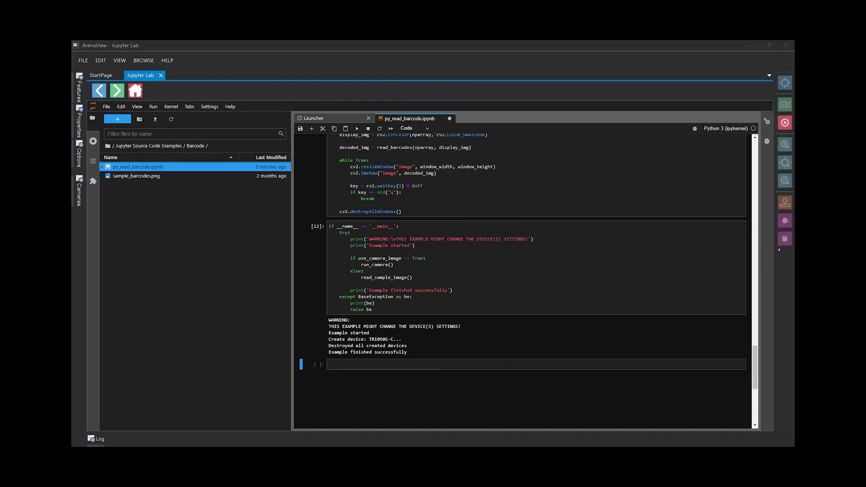